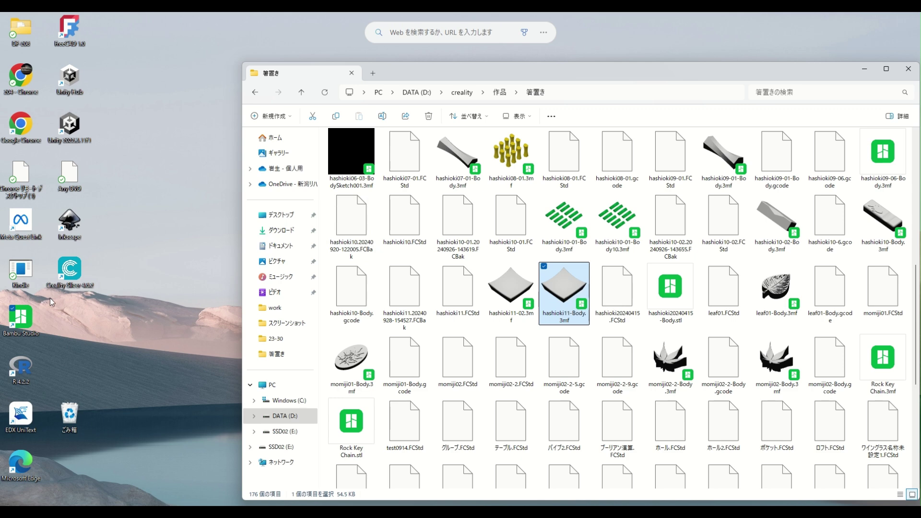
Launch Bambu Studio from its desktop shortcut
{"action": "left_click", "coordinate": [18, 318]}
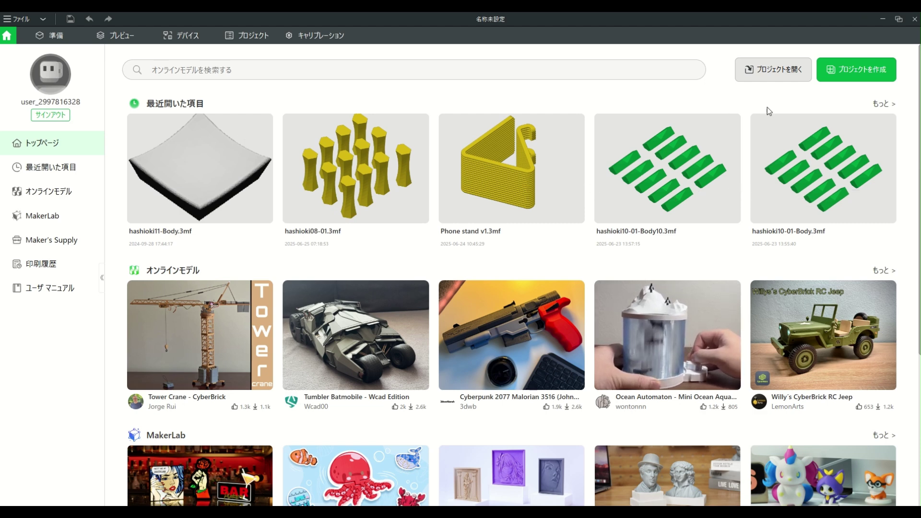
Create a new empty project on the A1 mini plate with 'プロジェクトを作成'
{"action": "left_click", "coordinate": [860, 78]}
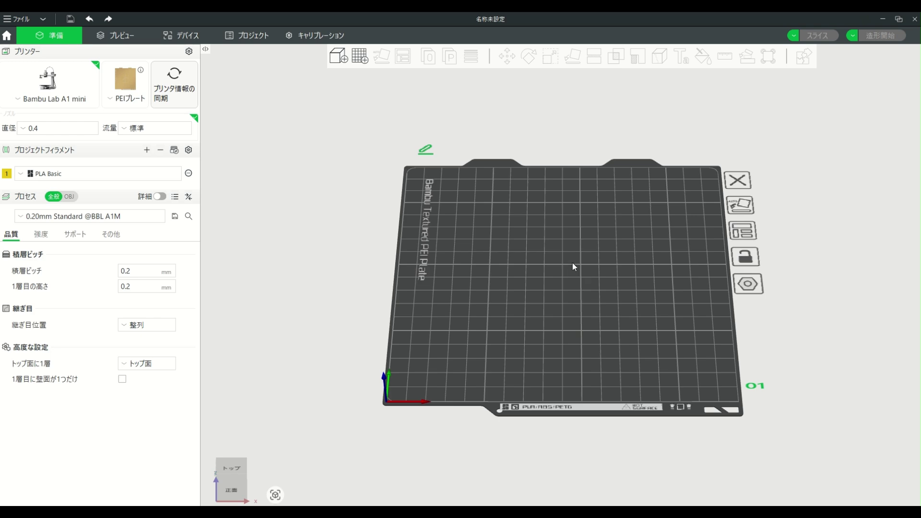
Drag hashioki11-Body.3mf from File Explorer onto the Bambu Studio build plate
{"action": "key", "text": "alt+Tab"}
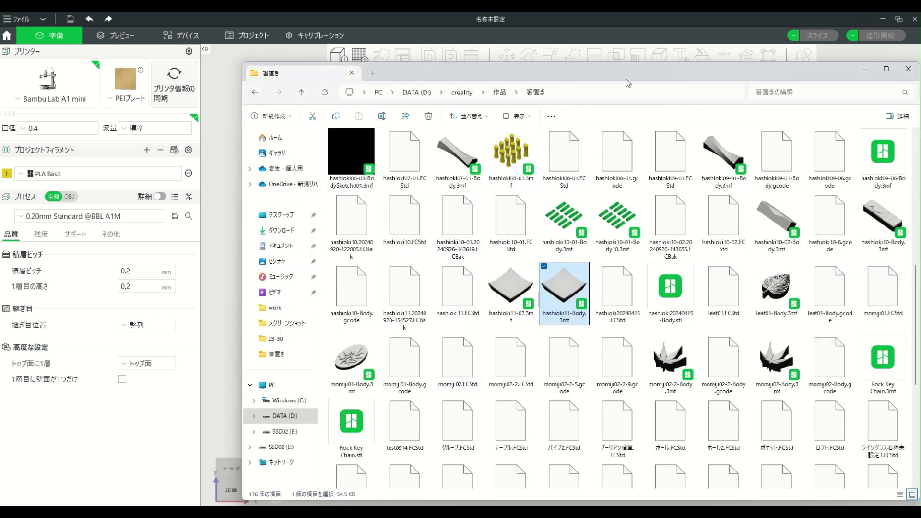
{"action": "left_click_drag", "start_coordinate": [627, 75], "coordinate": [883, 88]}
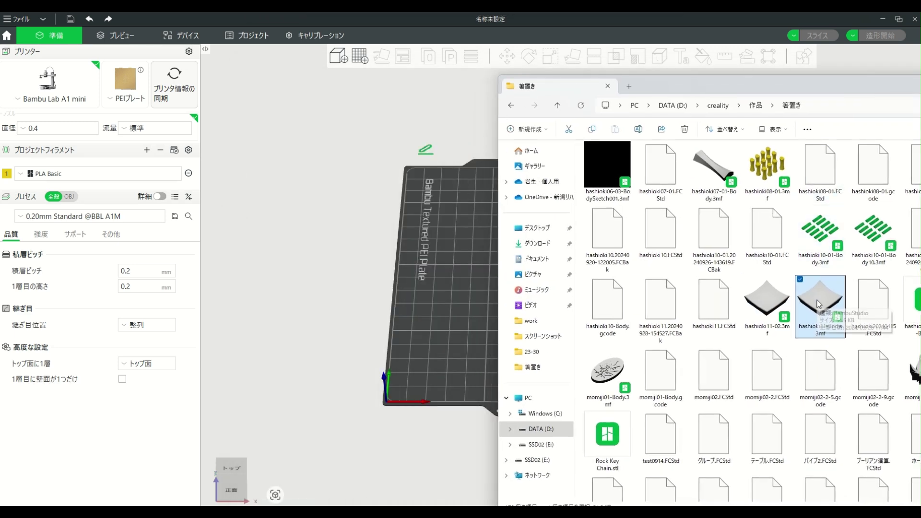
{"action": "mouse_move", "coordinate": [817, 303]}
{"action": "left_mouse_down"}
{"action": "mouse_move", "coordinate": [705, 311]}
{"action": "mouse_move", "coordinate": [456, 292]}
{"action": "left_mouse_up"}
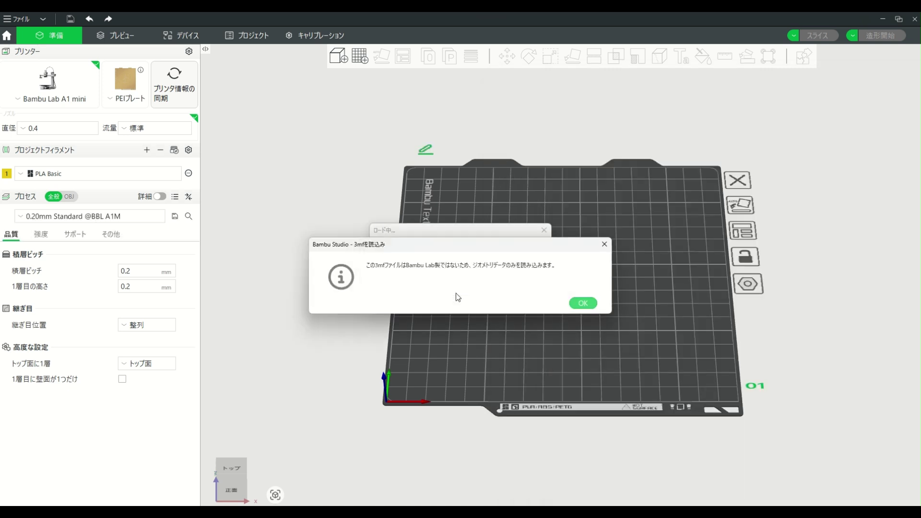
Accept the geometry-only import notice, then open and cancel the Add model dialog
{"action": "left_click", "coordinate": [587, 303]}
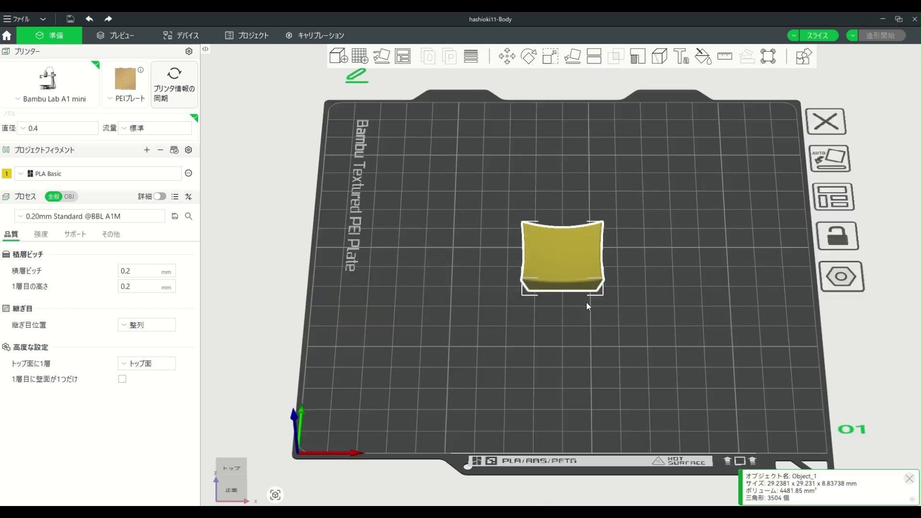
{"action": "left_click", "coordinate": [340, 61]}
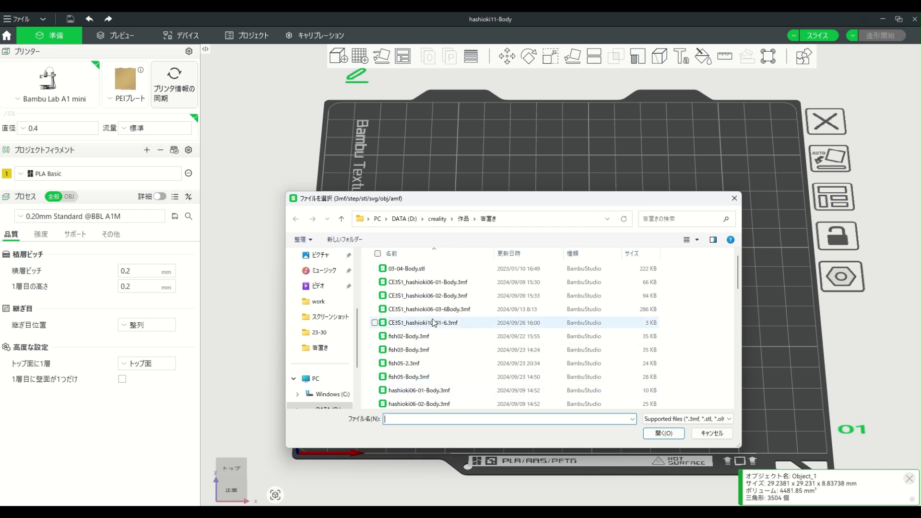
{"action": "left_click", "coordinate": [705, 435]}
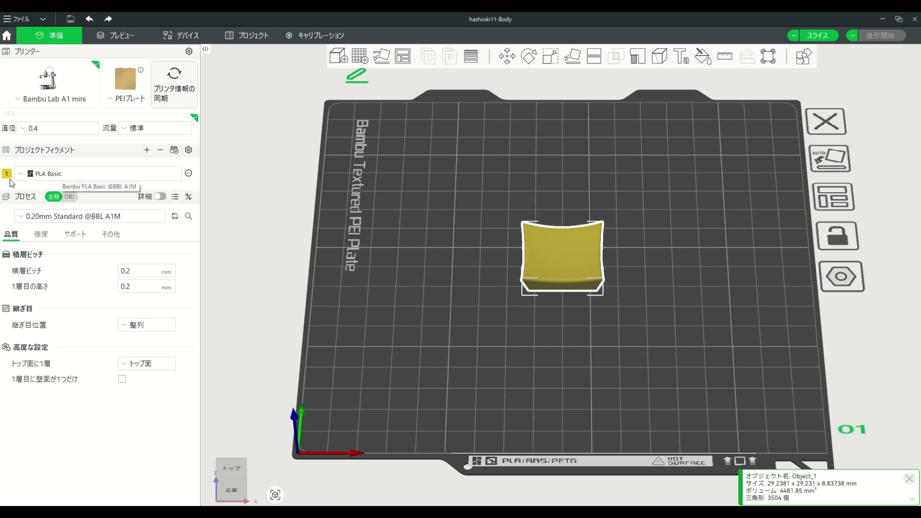
{"action": "left_click", "coordinate": [111, 176]}
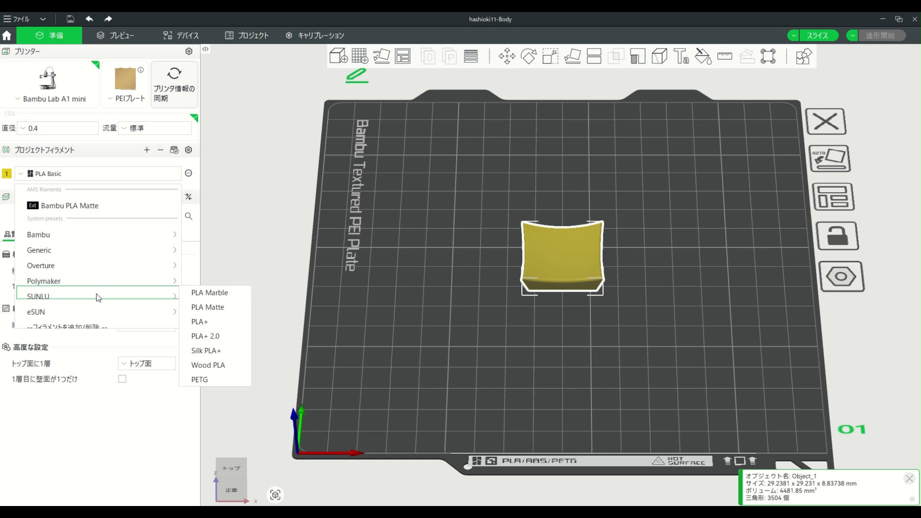
{"action": "mouse_move", "coordinate": [97, 265]}
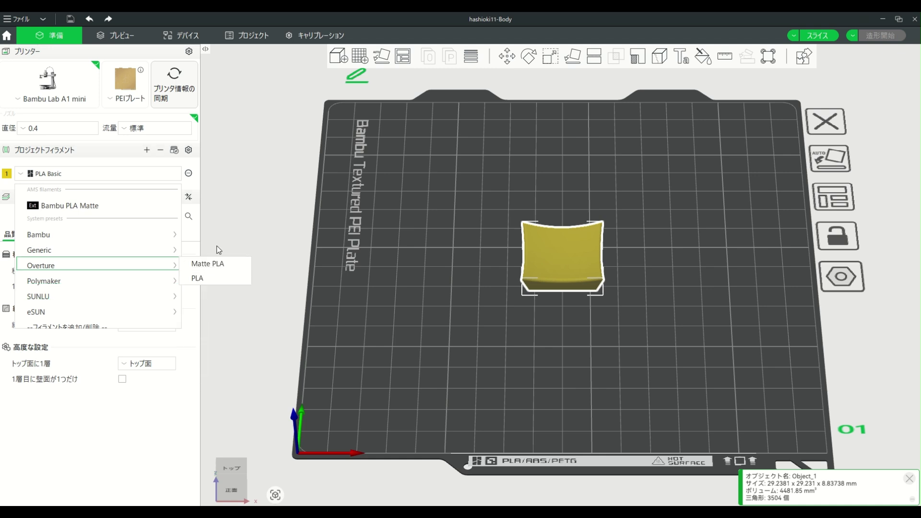
{"action": "left_click", "coordinate": [248, 202]}
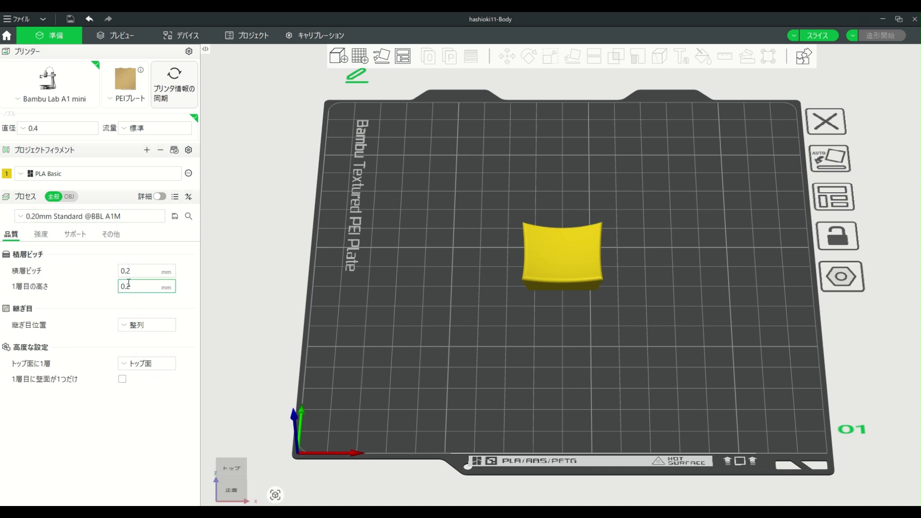
Review the 強度 strength settings and slice the plate, giving 16m2s and 3.07 g
{"action": "left_click", "coordinate": [41, 235]}
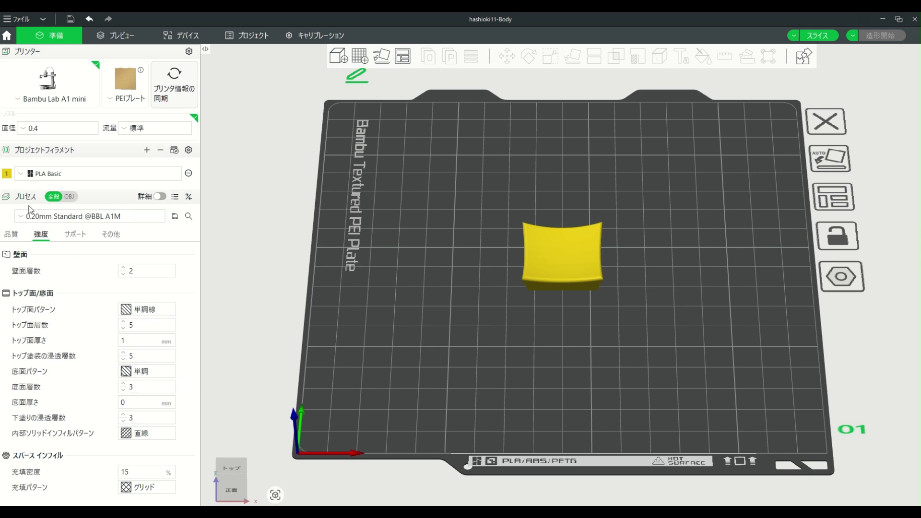
{"action": "left_click", "coordinate": [811, 39]}
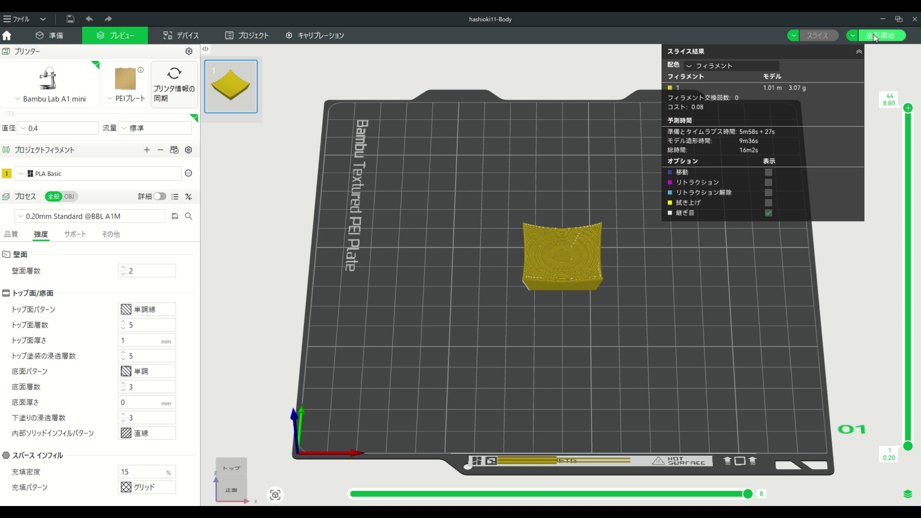
Open the 造形開始 print job dialog for hashioki11-Body
{"action": "left_click", "coordinate": [874, 37]}
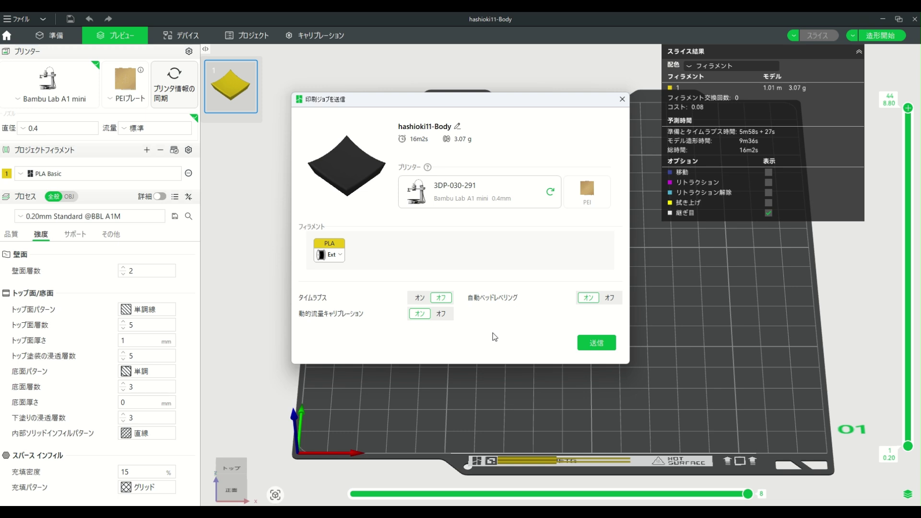
Send the hashioki11-Body print job to the A1 mini with 送信
{"action": "left_click", "coordinate": [600, 345]}
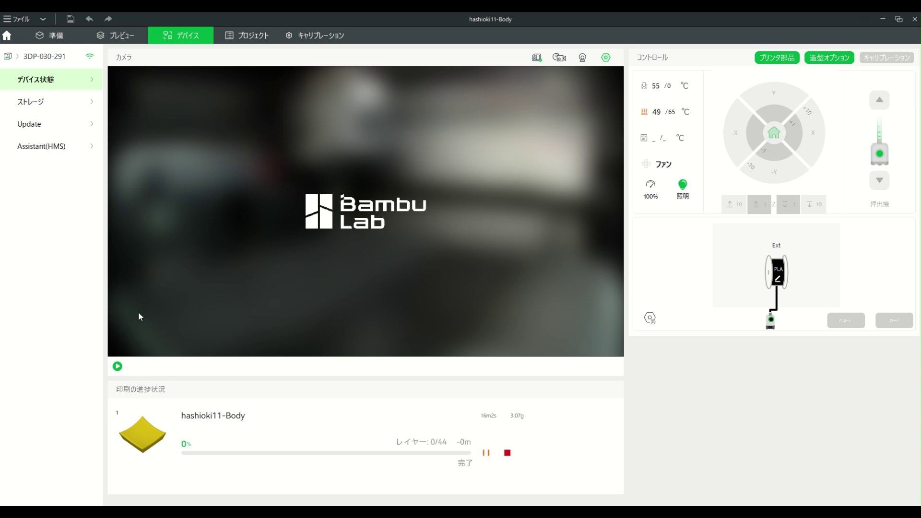
Start the printer's live camera view in the Device tab
{"action": "left_click", "coordinate": [118, 367]}
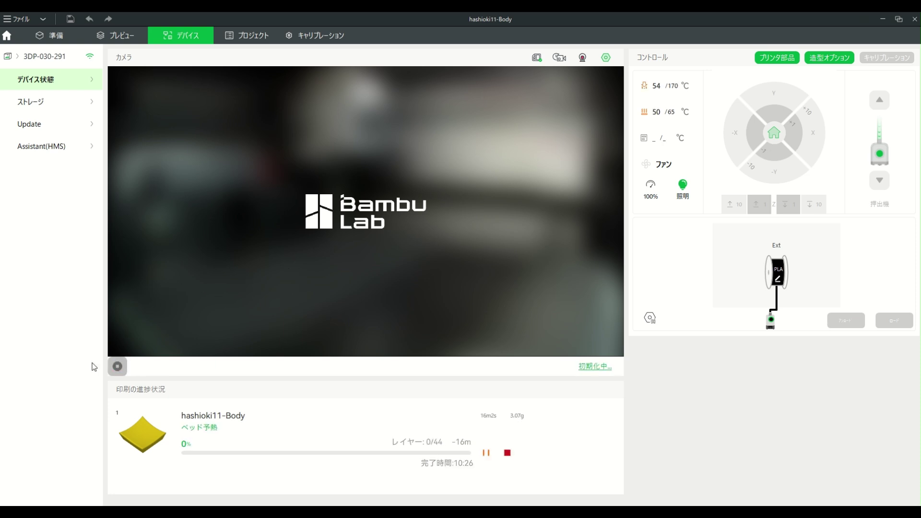